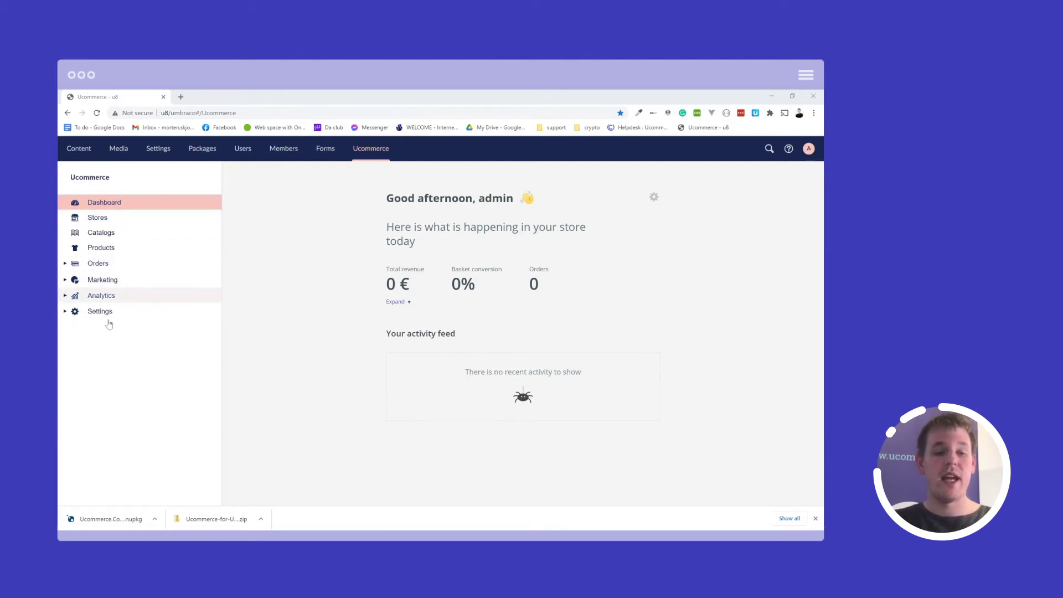
# - Open the Stores list in Ucommerce
pyautogui.click(88, 218)
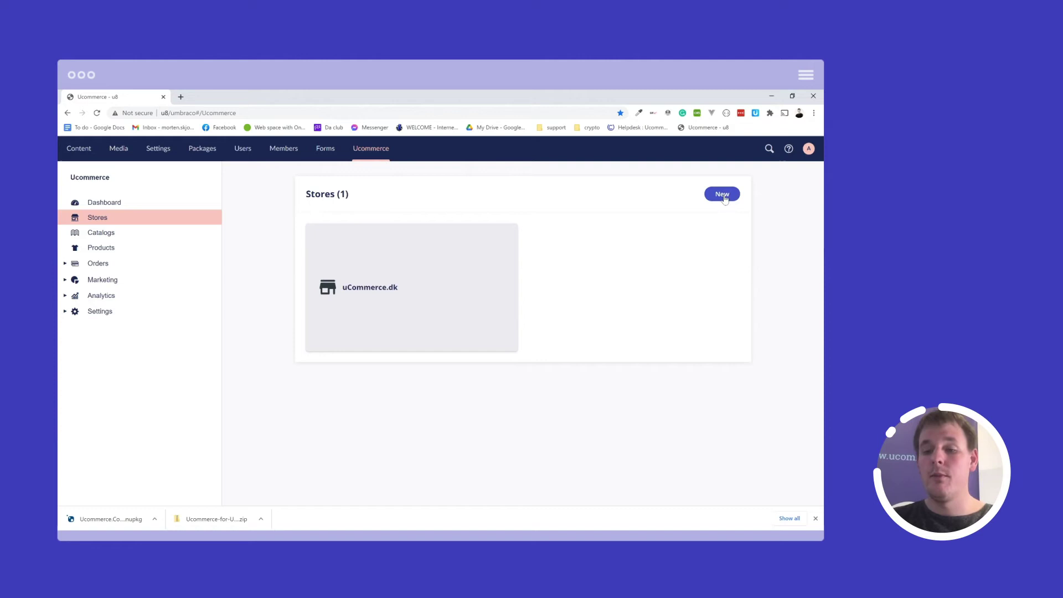
pyautogui.click(723, 195)
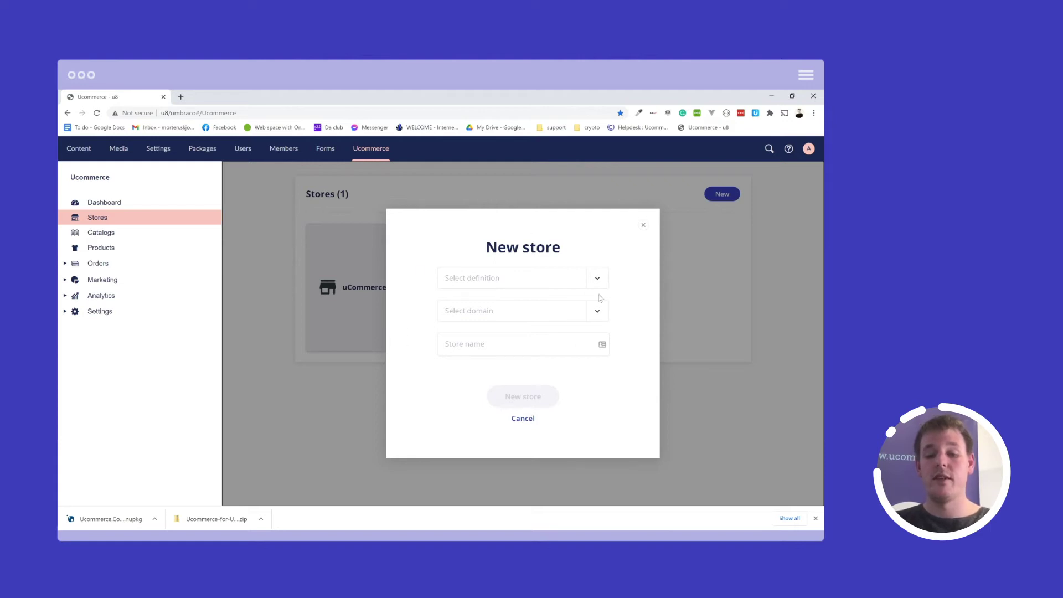
pyautogui.click(598, 283)
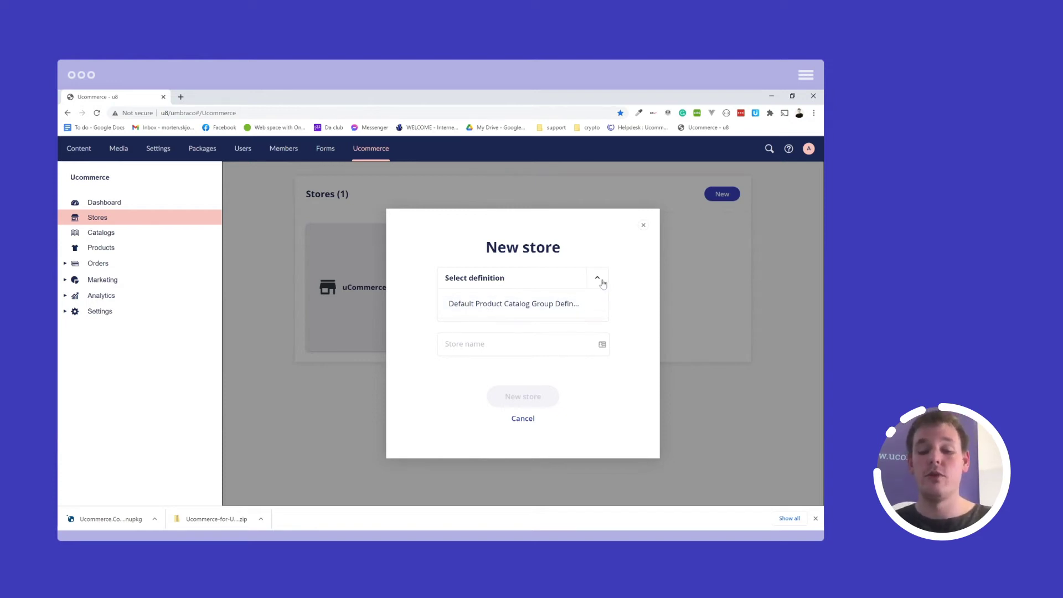
pyautogui.click(598, 279)
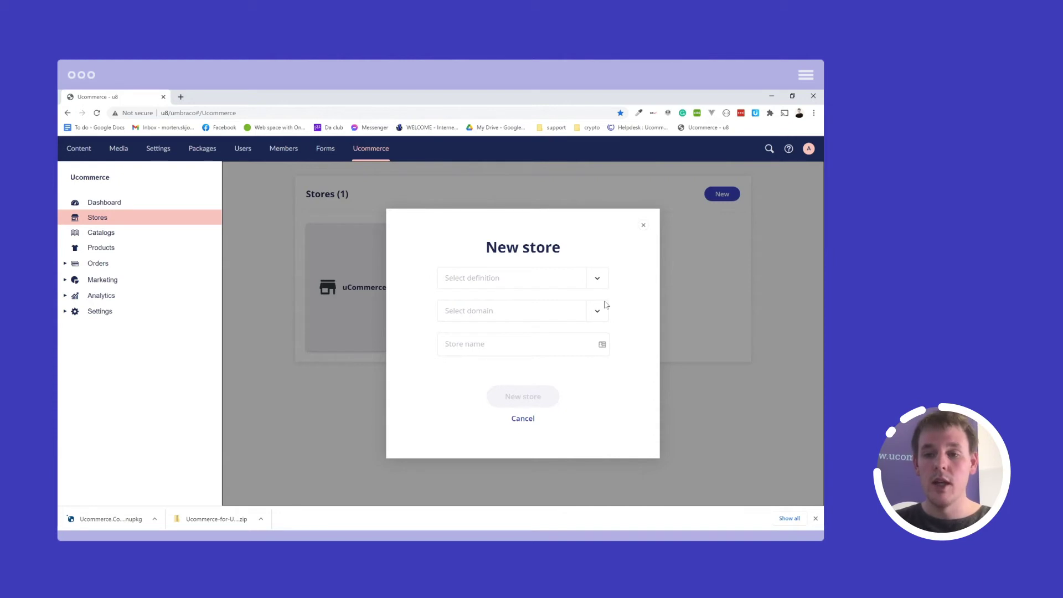
pyautogui.click(598, 313)
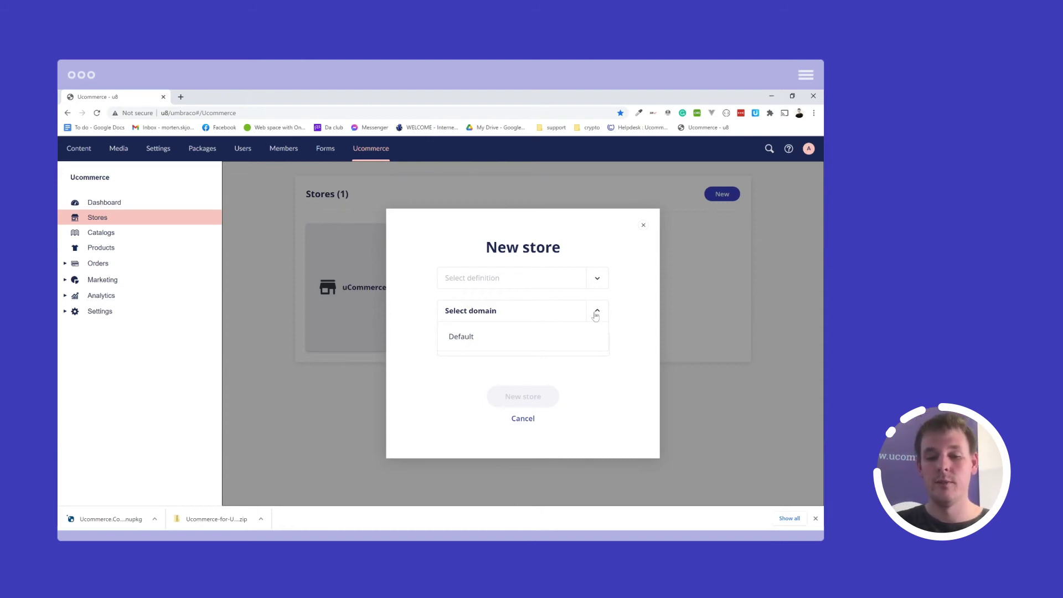
# - Create the store 'Avenue-Clothing.com' using the Default Product Catalog Group Definition, leaving the domain empty
pyautogui.click(597, 311)
pyautogui.click(494, 340)
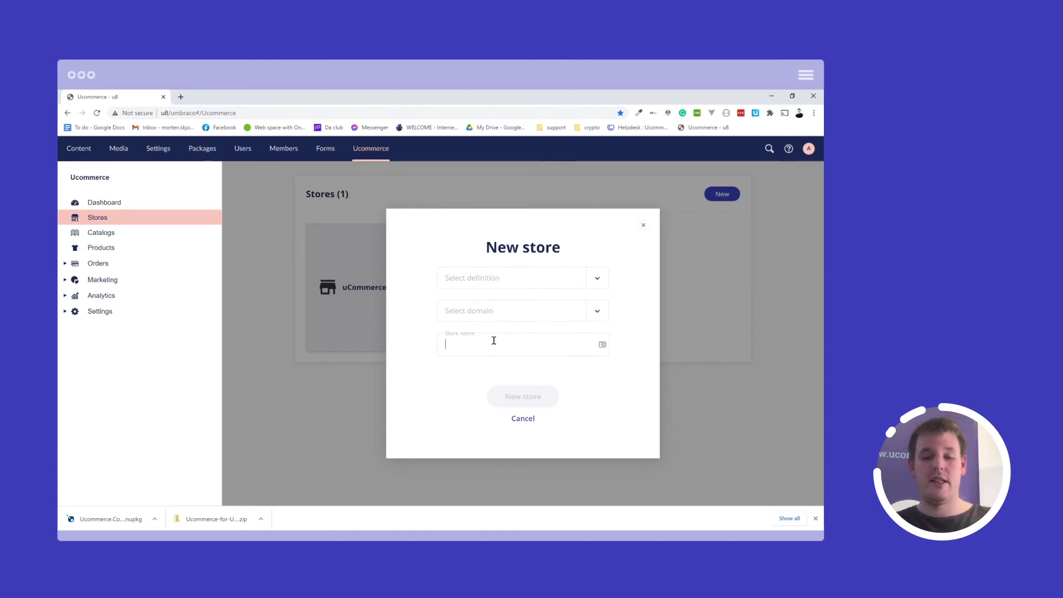
pyautogui.write('Avenue')
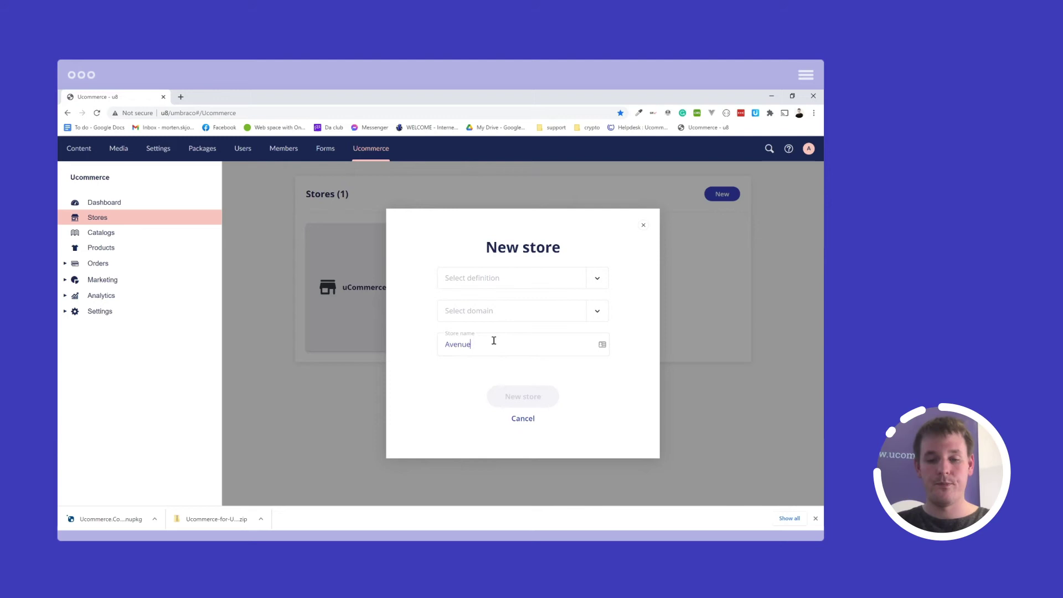
pyautogui.write('-Clothing.com')
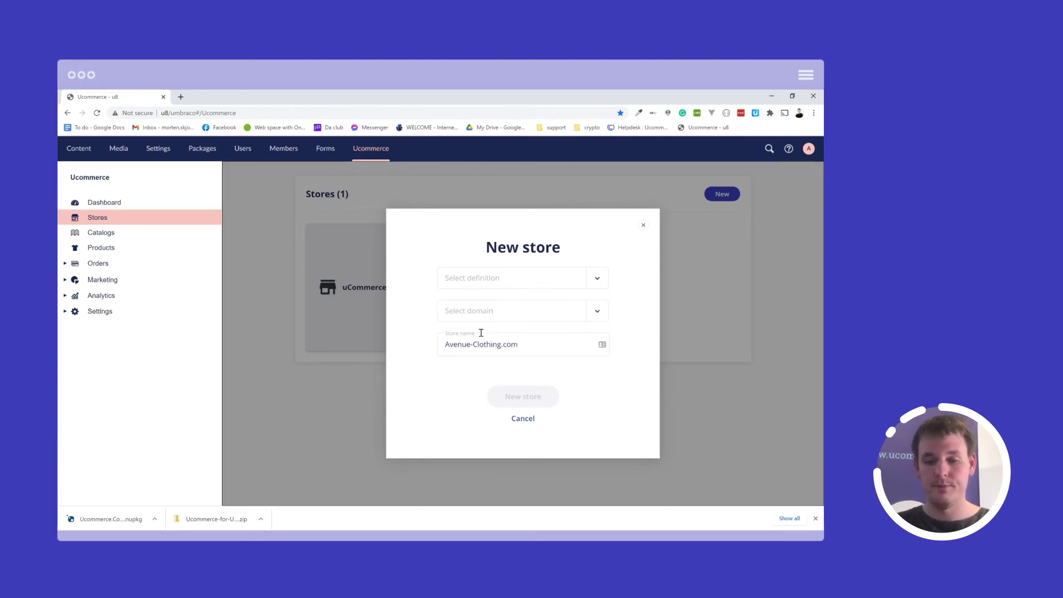
pyautogui.click(511, 283)
pyautogui.click(514, 299)
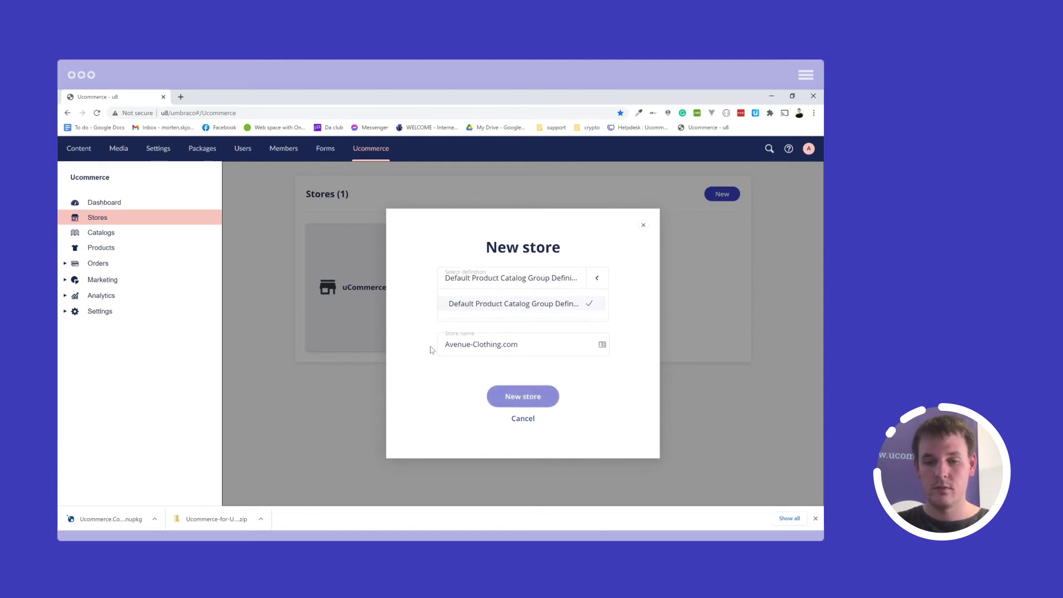
pyautogui.click(510, 397)
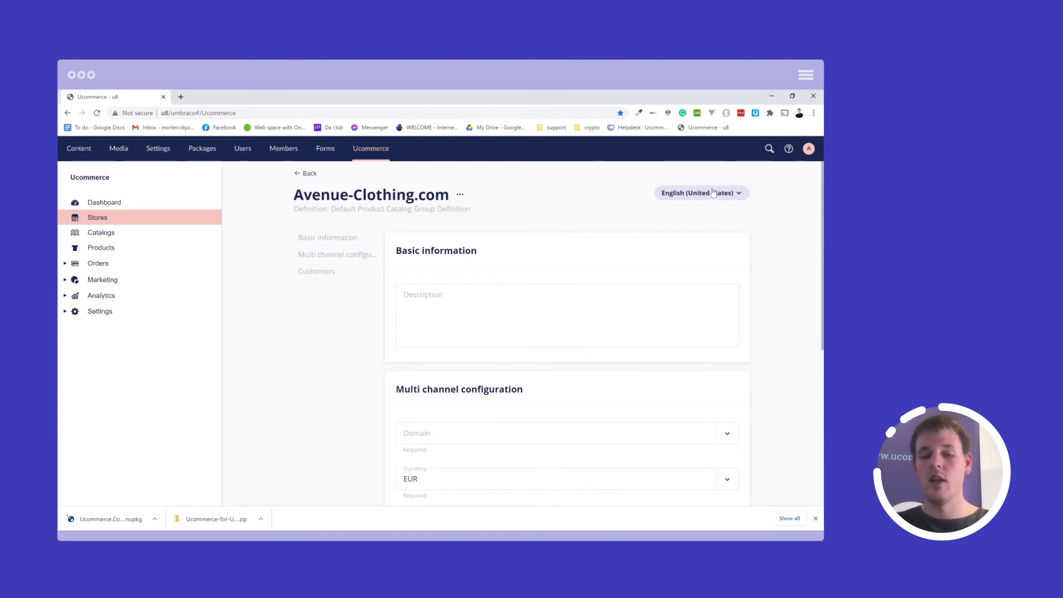
# - Scroll through the Avenue-Clothing.com editor's Basic information, showing EUR currency and an empty domain
pyautogui.scroll(-1, 481, 320)
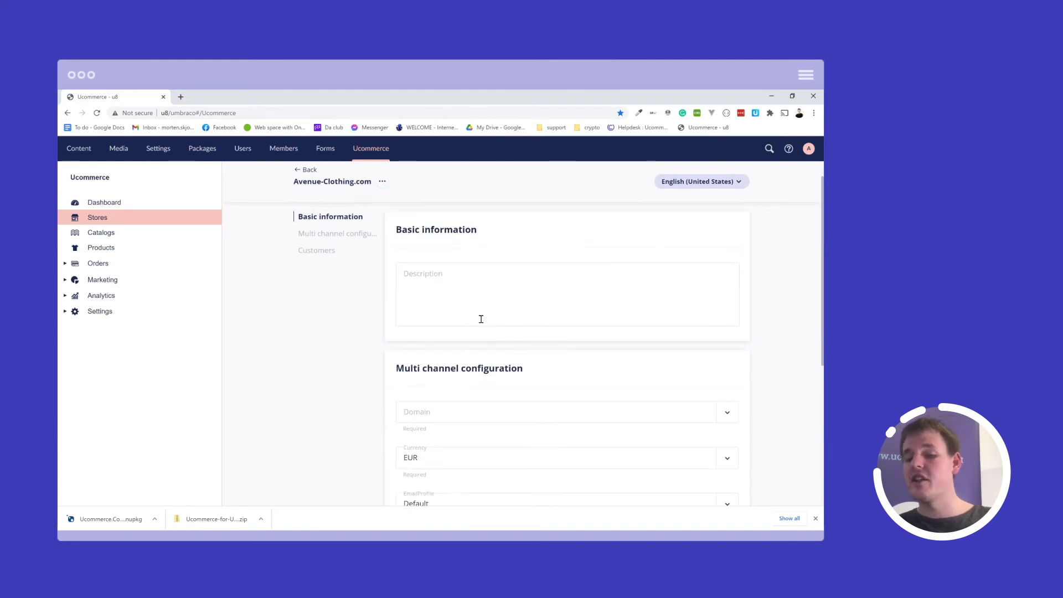
pyautogui.scroll(1, 481, 320)
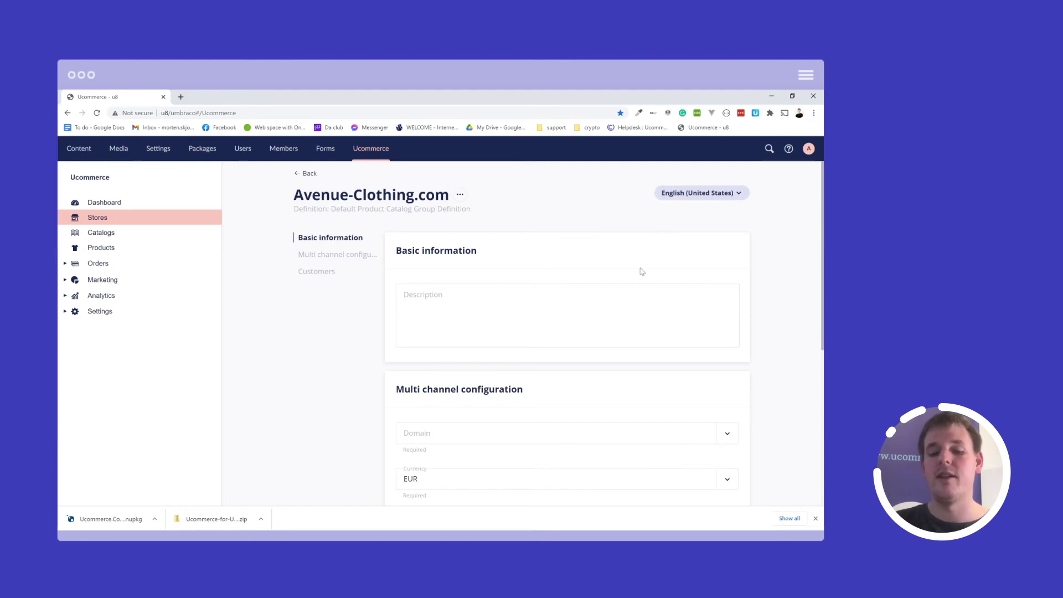
pyautogui.scroll(-3, 360, 406)
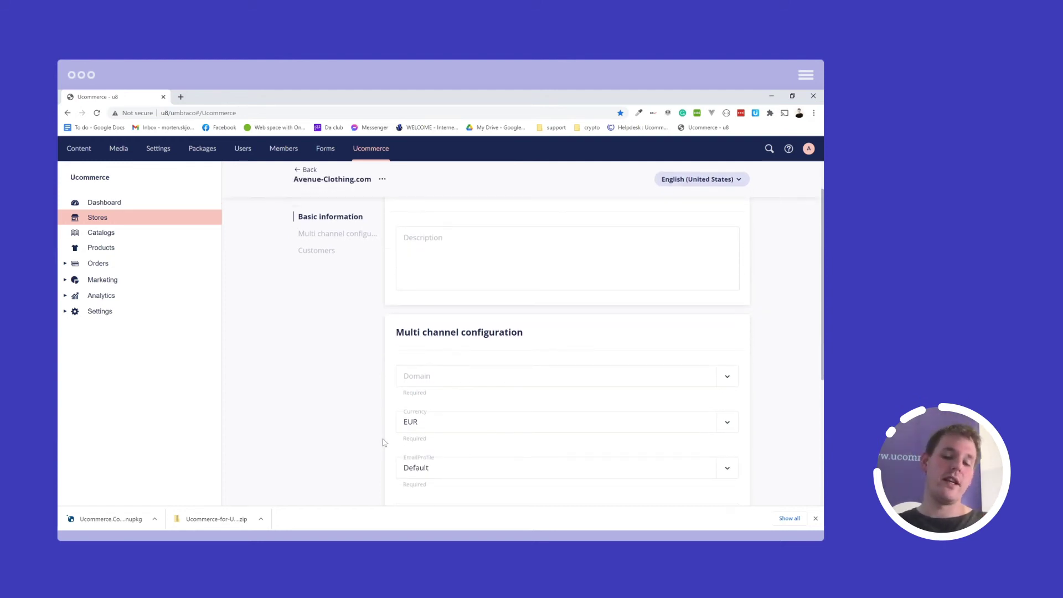
pyautogui.scroll(-2, 384, 442)
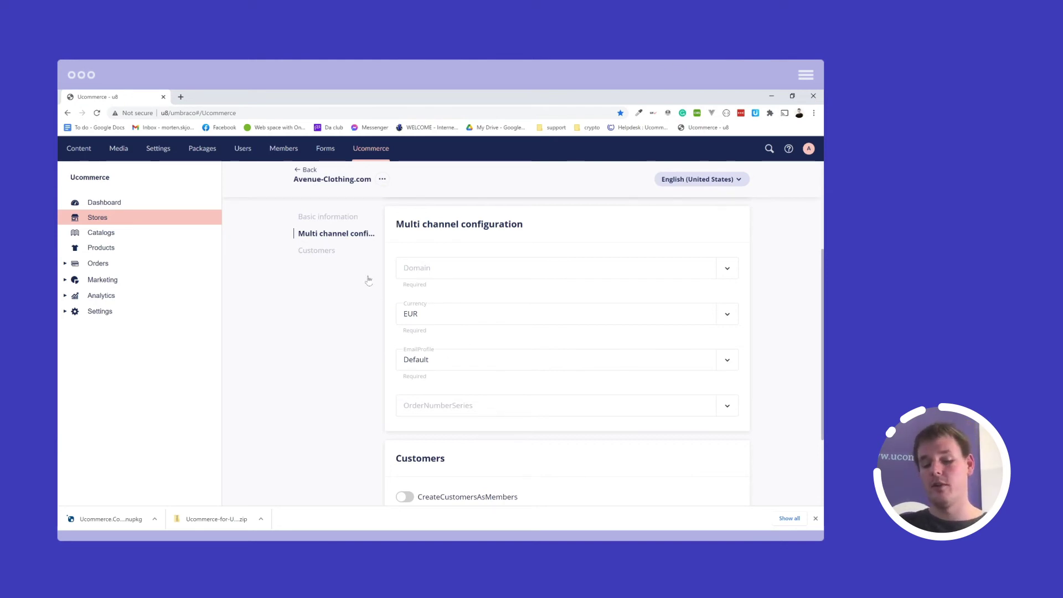
pyautogui.scroll(-1, 370, 346)
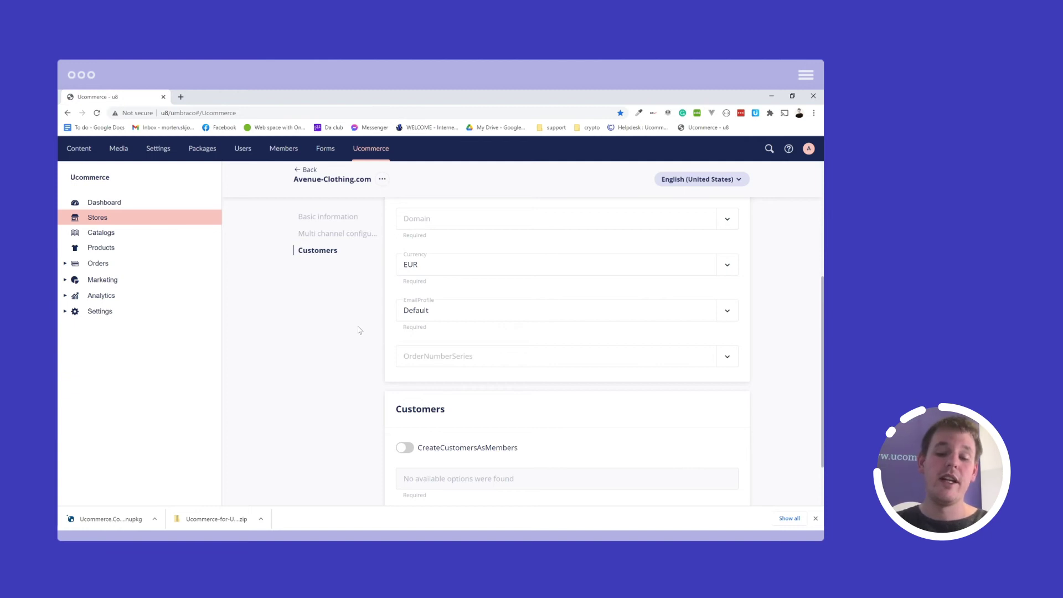
pyautogui.click(461, 355)
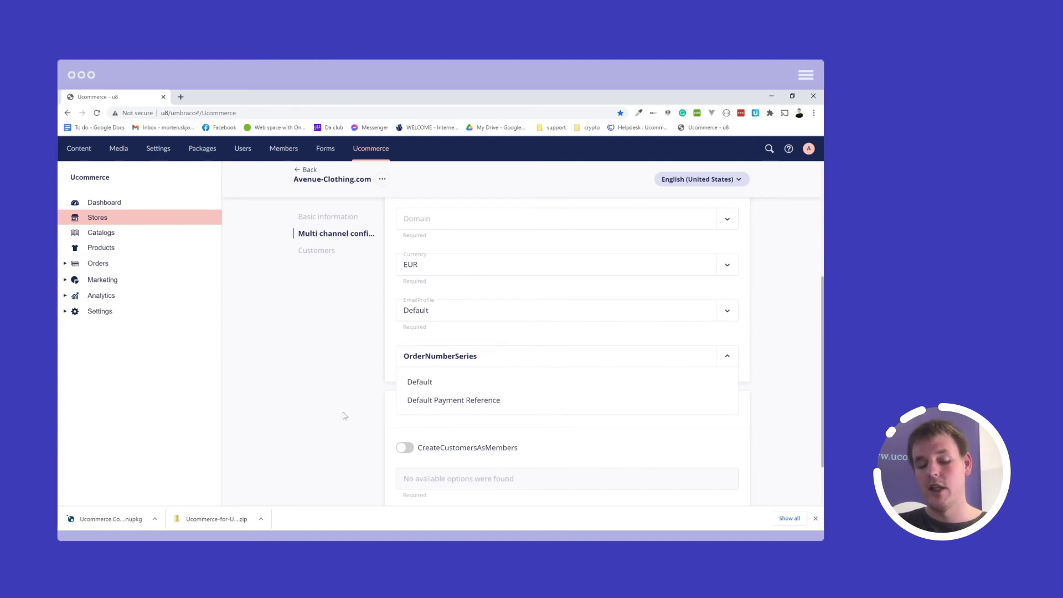
pyautogui.click(386, 390)
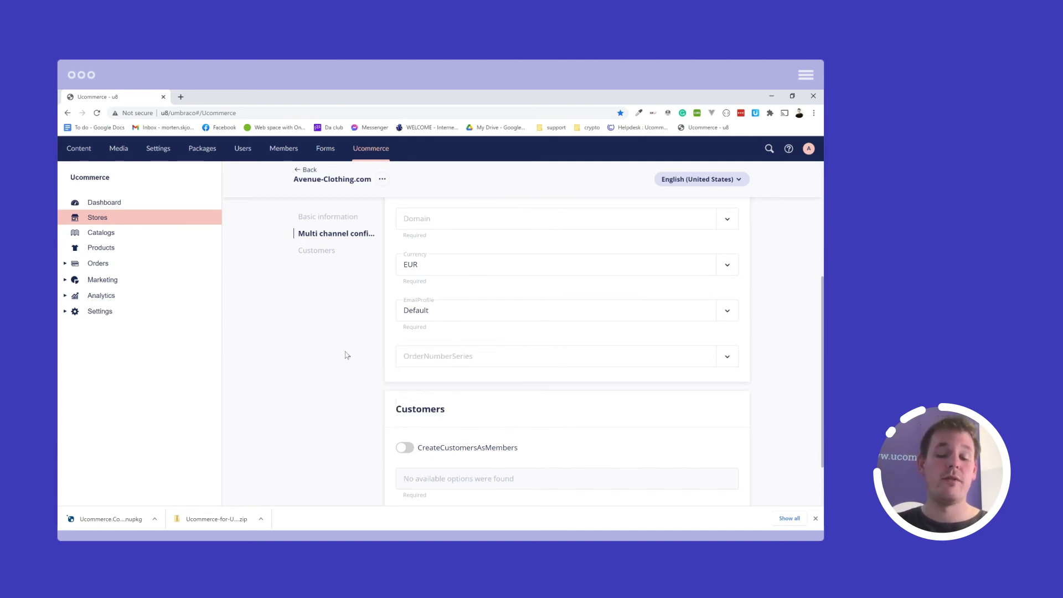
# - Switch on CreateCustomersAsMembers in the Avenue-Clothing.com store's Customers section
pyautogui.scroll(-1, 380, 413)
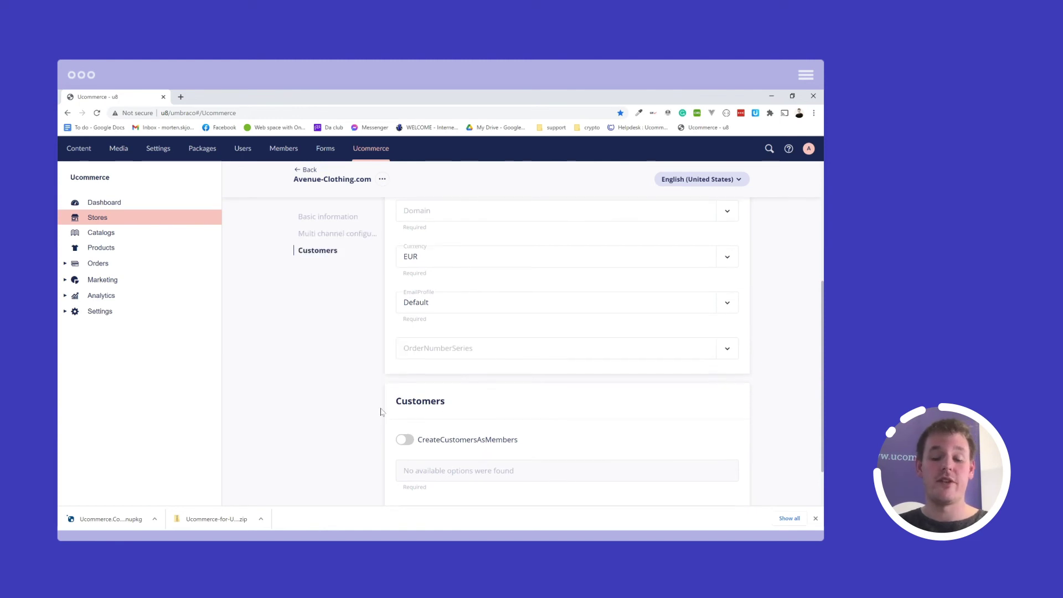
pyautogui.scroll(-1, 381, 412)
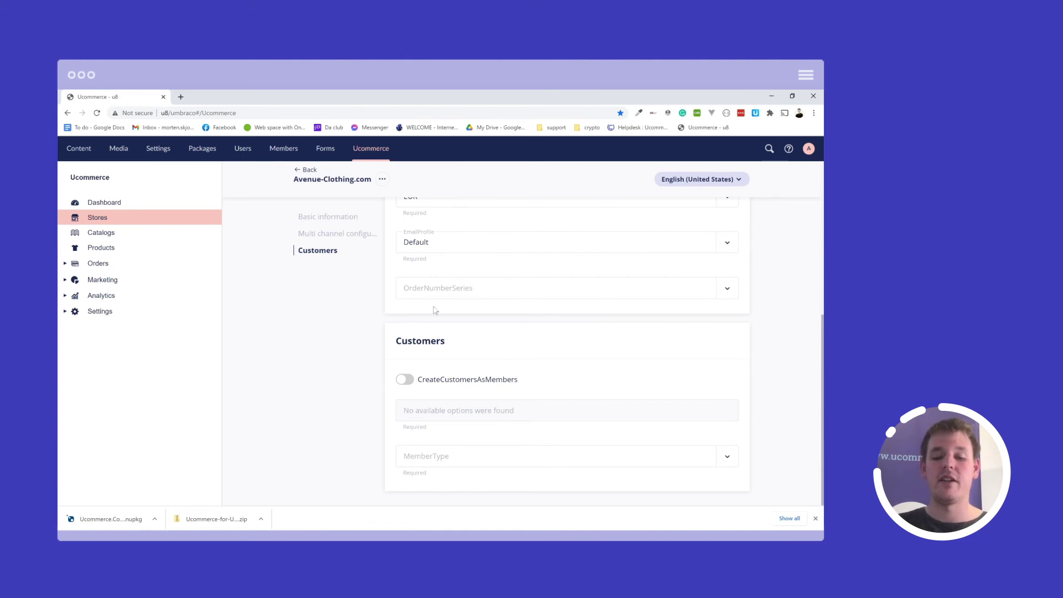
pyautogui.click(405, 380)
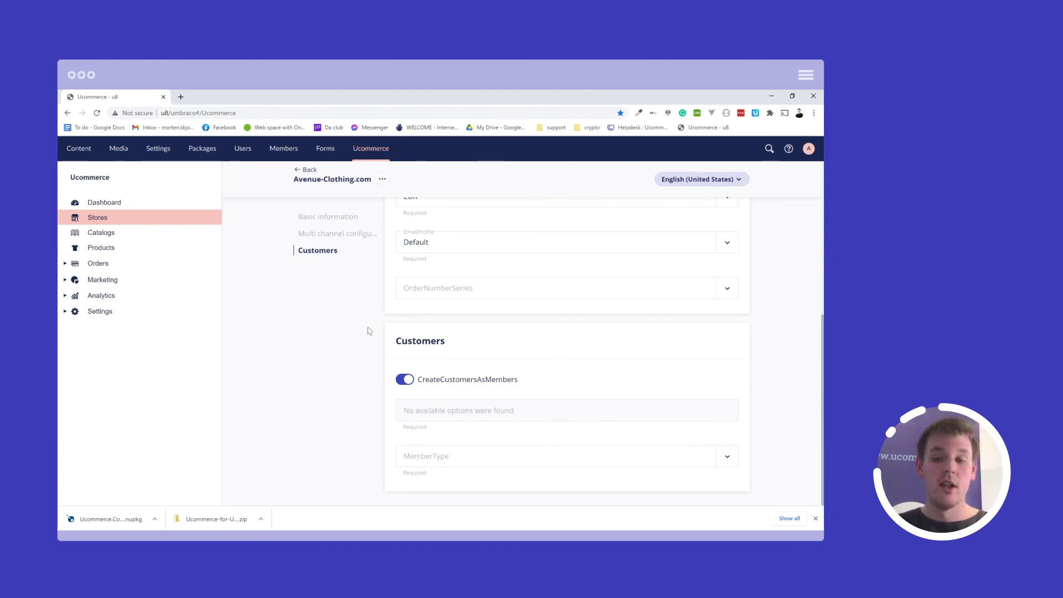
# - Return to the Stores list, briefly reopening Avenue-Clothing.com and its '...' actions menu
pyautogui.scroll(1, 329, 381)
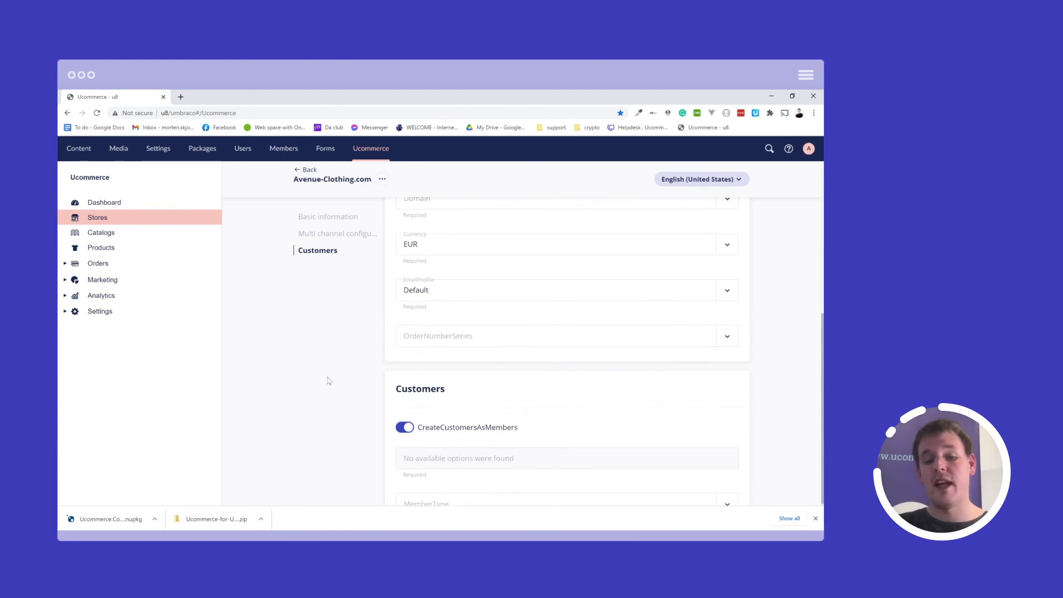
pyautogui.scroll(5, 329, 381)
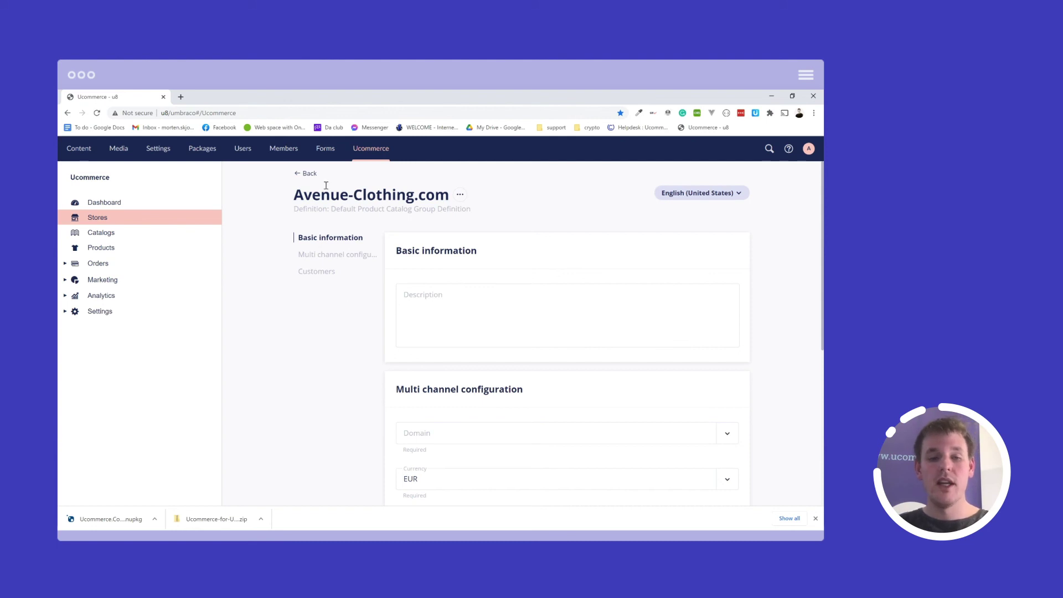
pyautogui.click(304, 173)
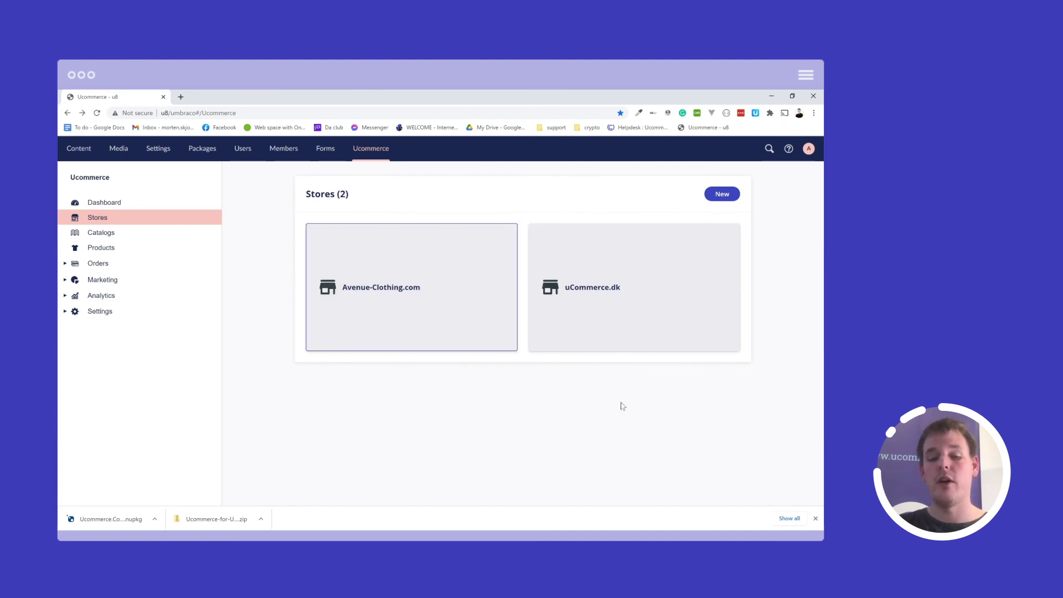
pyautogui.click(386, 280)
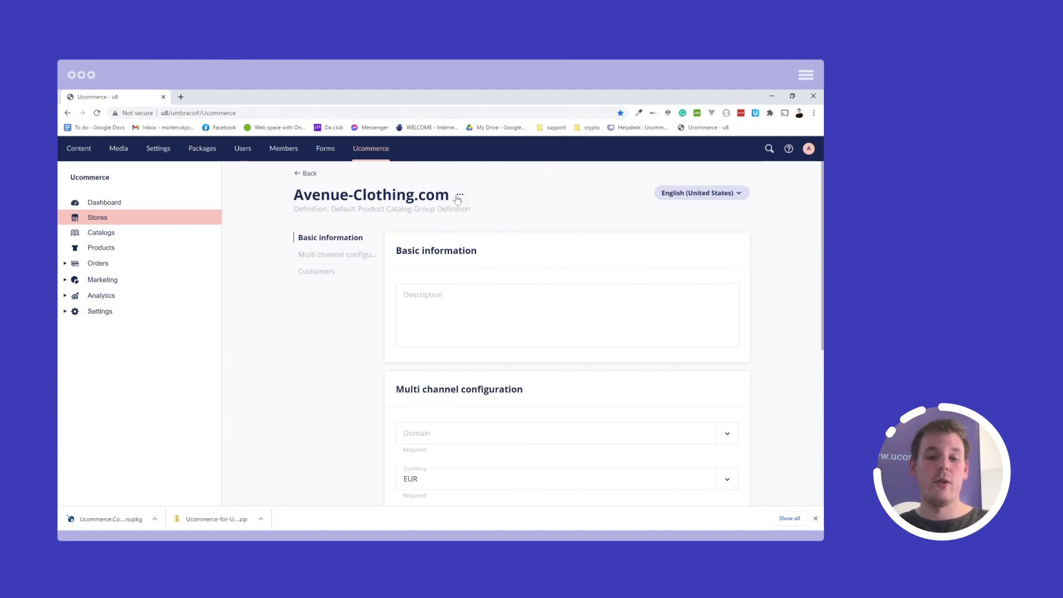
pyautogui.click(460, 196)
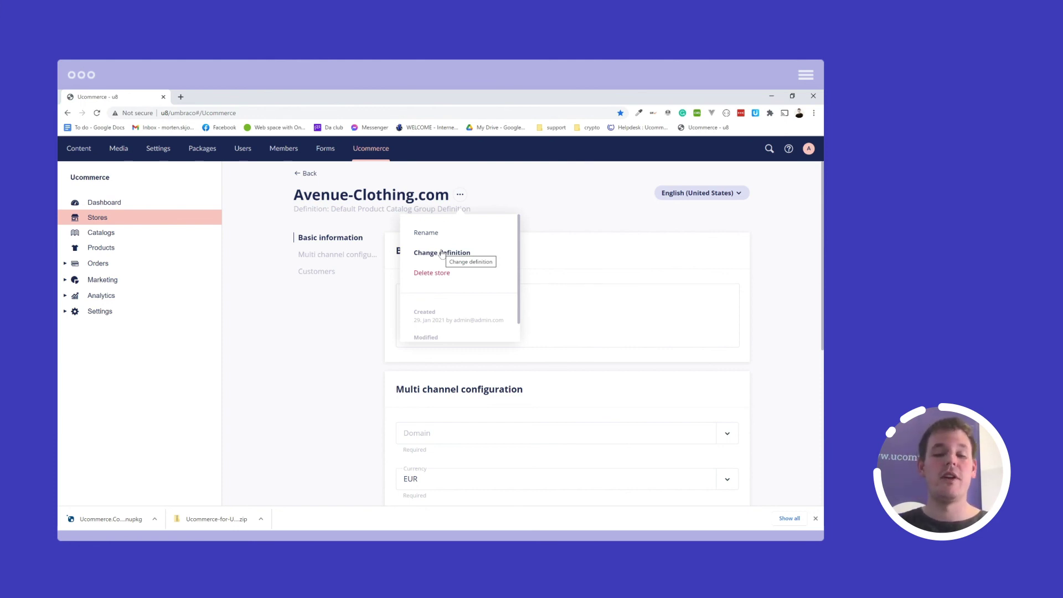
pyautogui.click(306, 173)
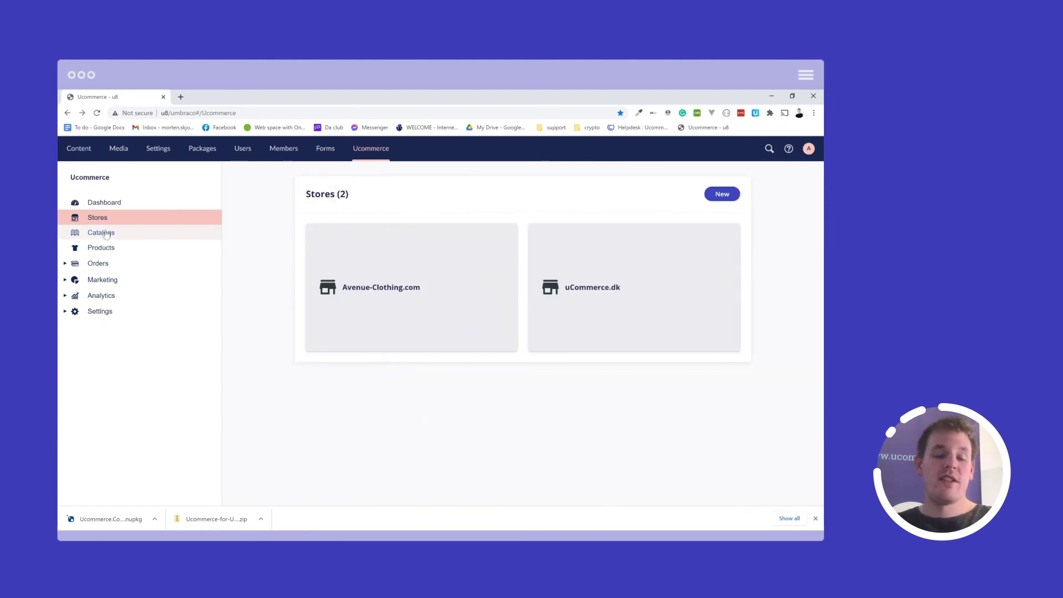
# - In Catalogs, select the Avenue-Clothing.com store to show its empty catalog list
pyautogui.click(108, 234)
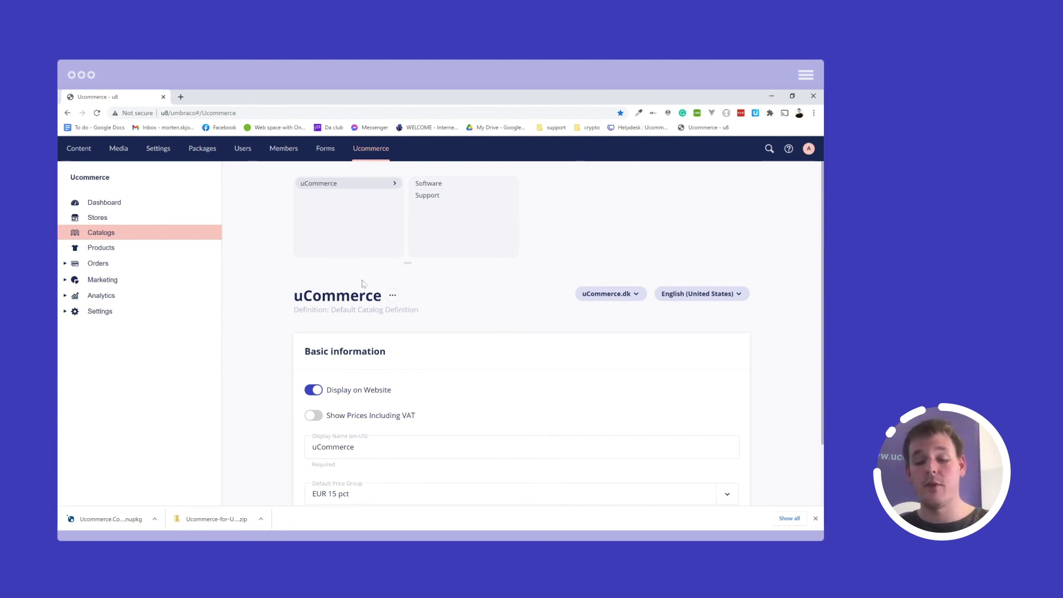
pyautogui.click(613, 293)
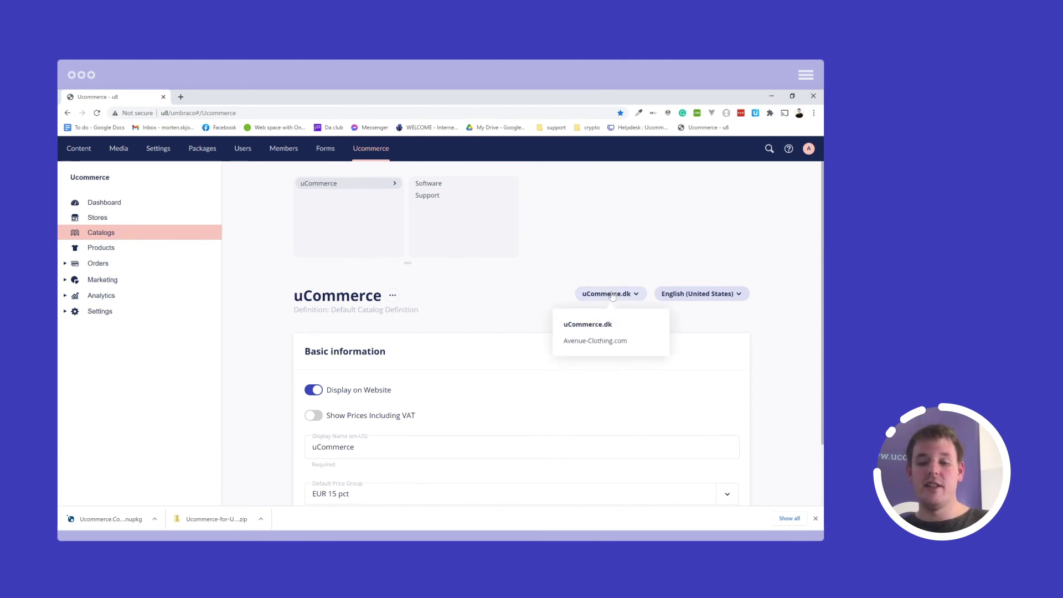
pyautogui.click(607, 341)
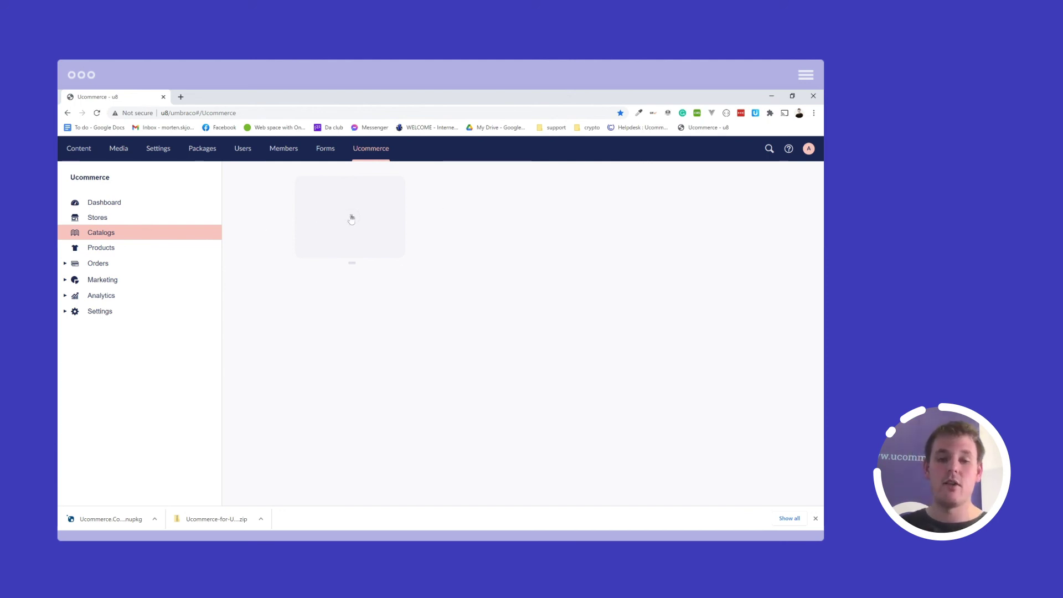
# - Add a catalog named 'Default' to the Avenue-Clothing.com store
pyautogui.click(352, 219)
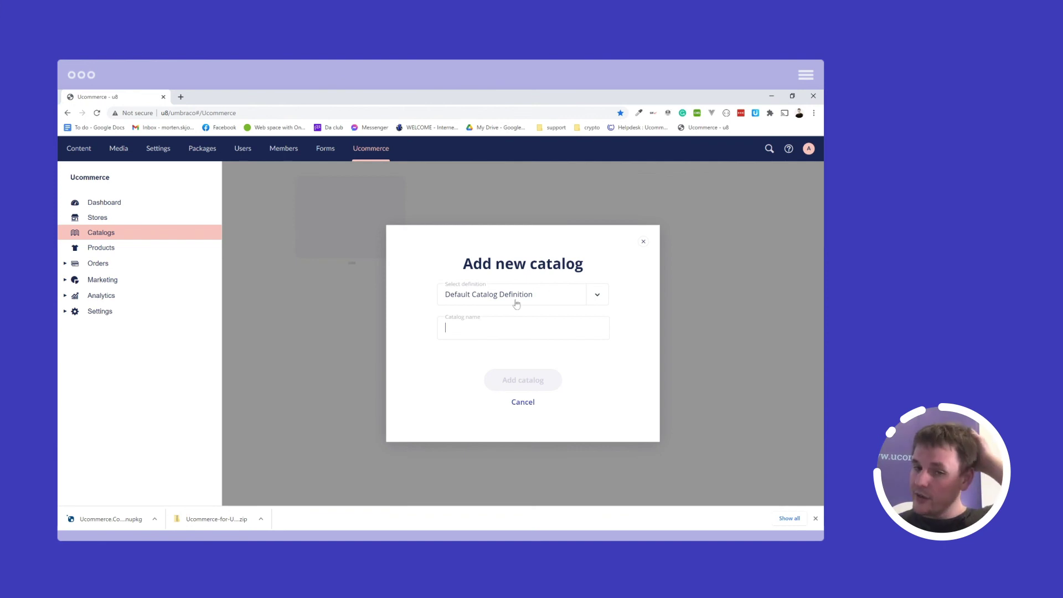
pyautogui.write('Default')
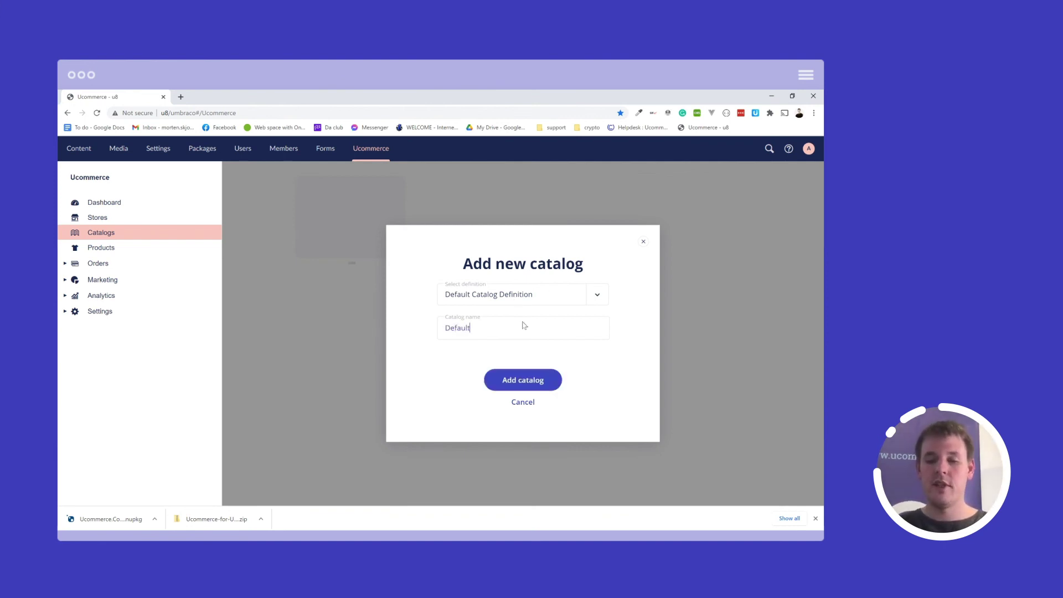
pyautogui.click(526, 381)
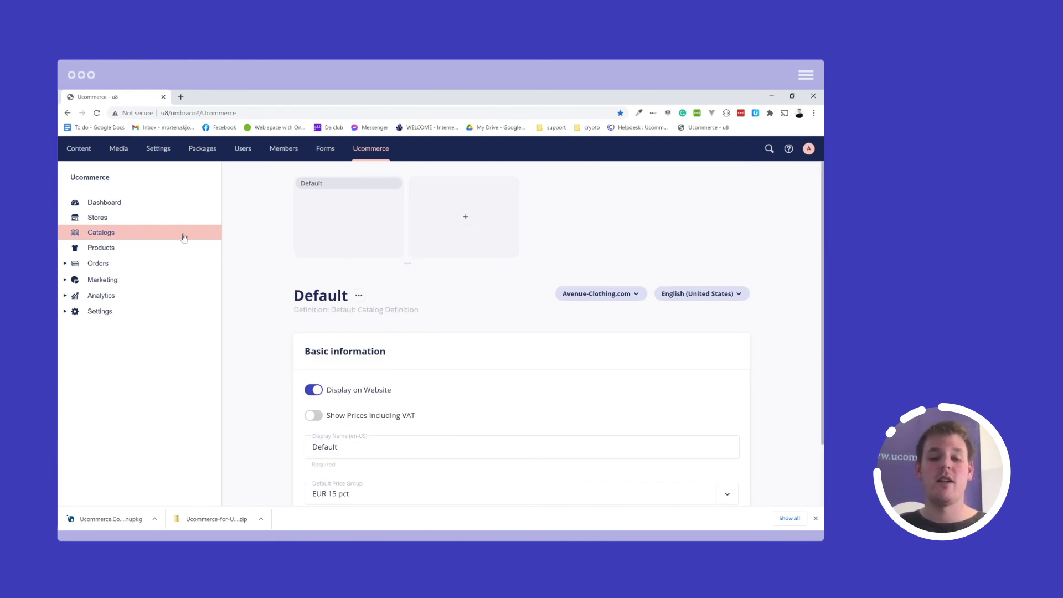
# - Switch the store selector to uCommerce.dk and back to Avenue-Clothing.com to compare catalogs
pyautogui.click(609, 296)
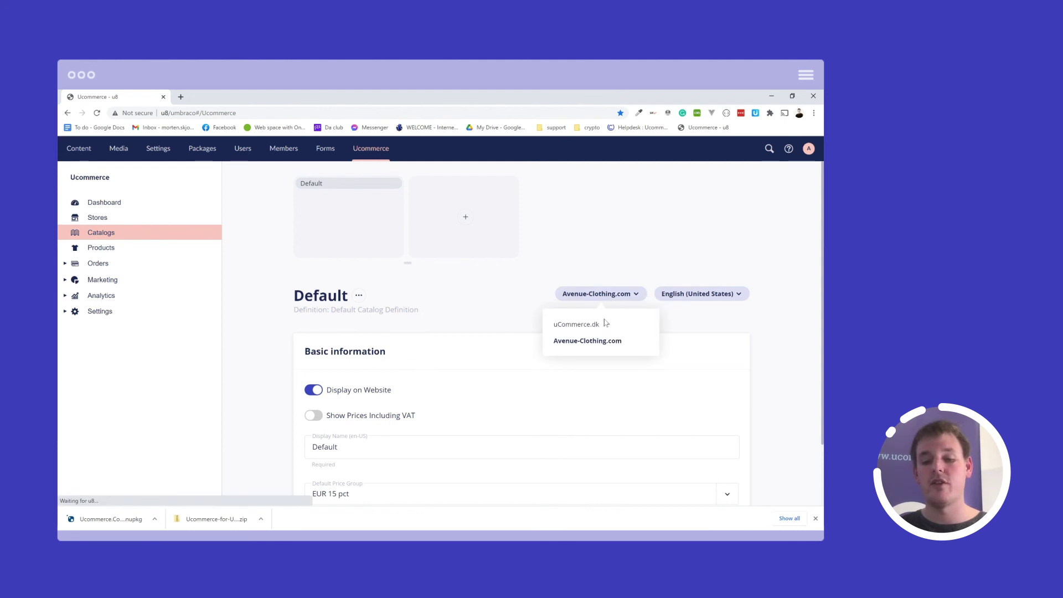
pyautogui.click(599, 326)
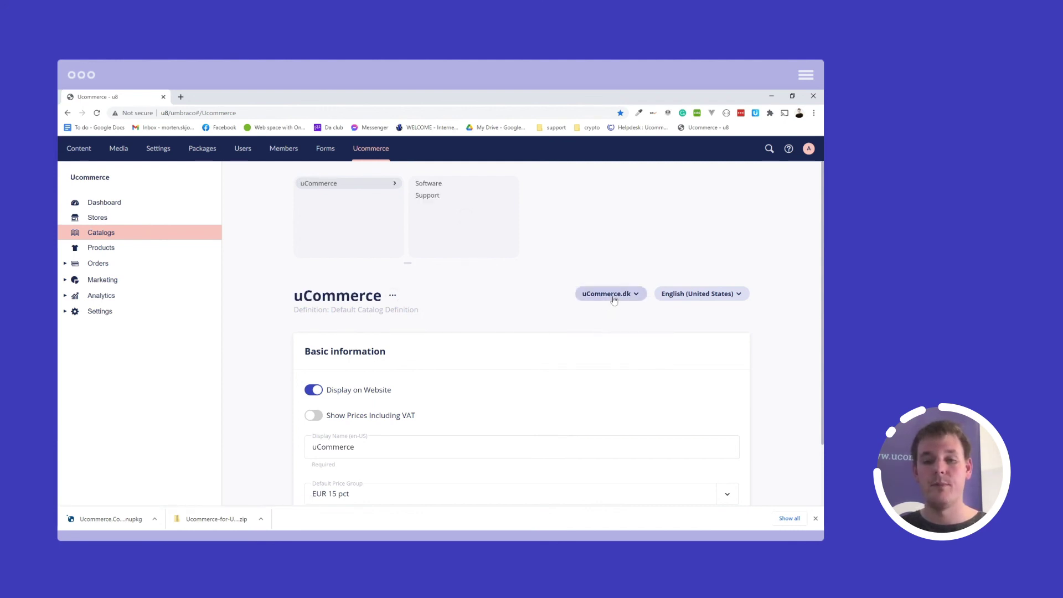
pyautogui.click(610, 295)
pyautogui.click(605, 342)
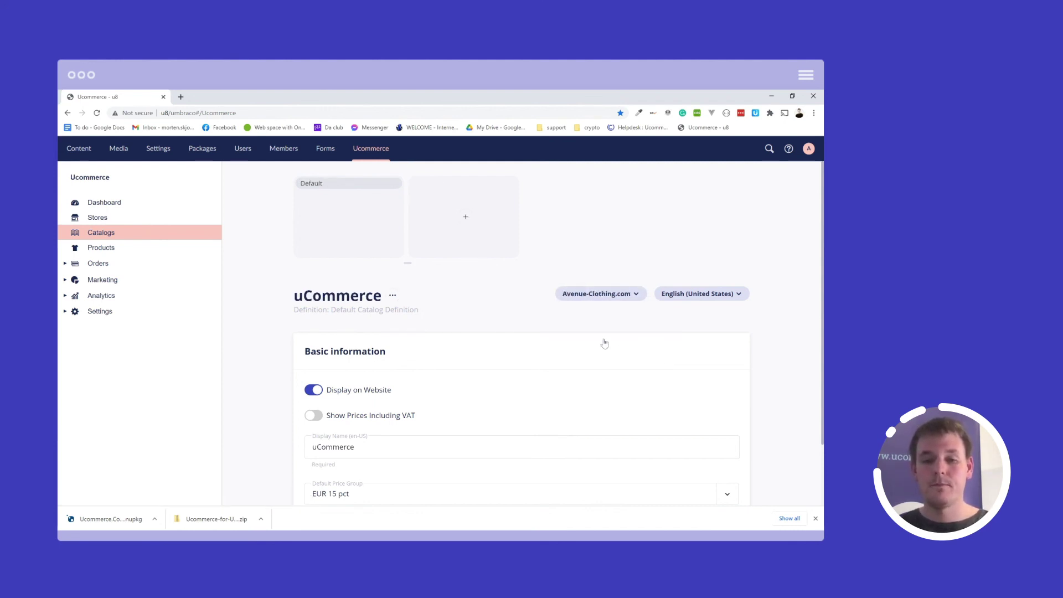